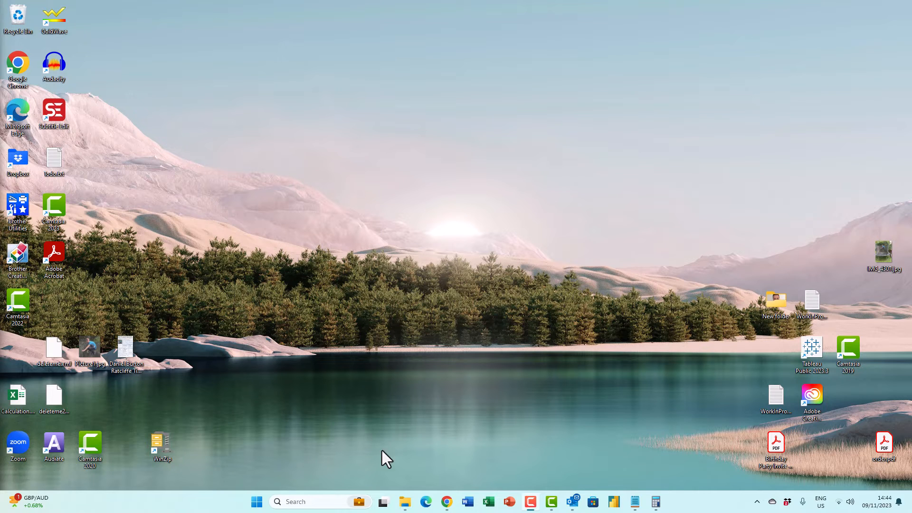
Step: From All apps, expand Microsoft SQL Server 2022 and launch the Installation Center (64-bit)
{"action": "left_click", "coordinate": [257, 503]}
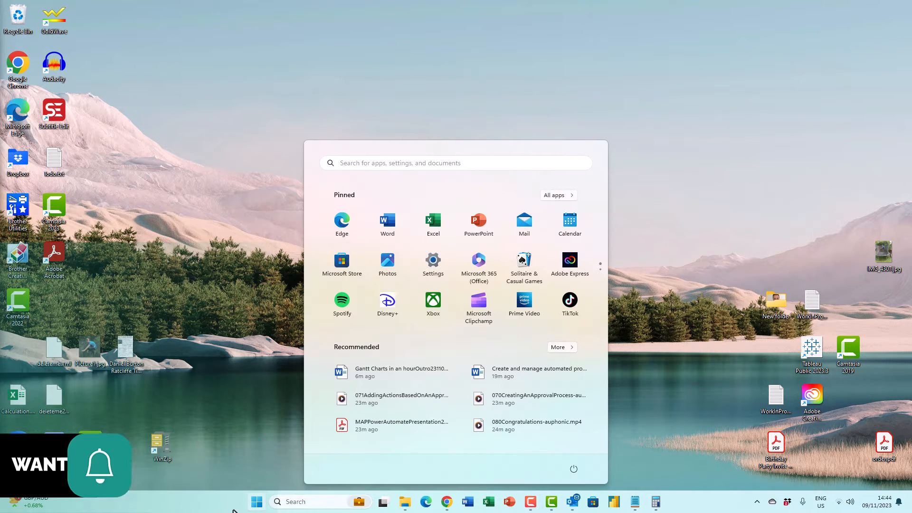
{"action": "left_click", "coordinate": [559, 195]}
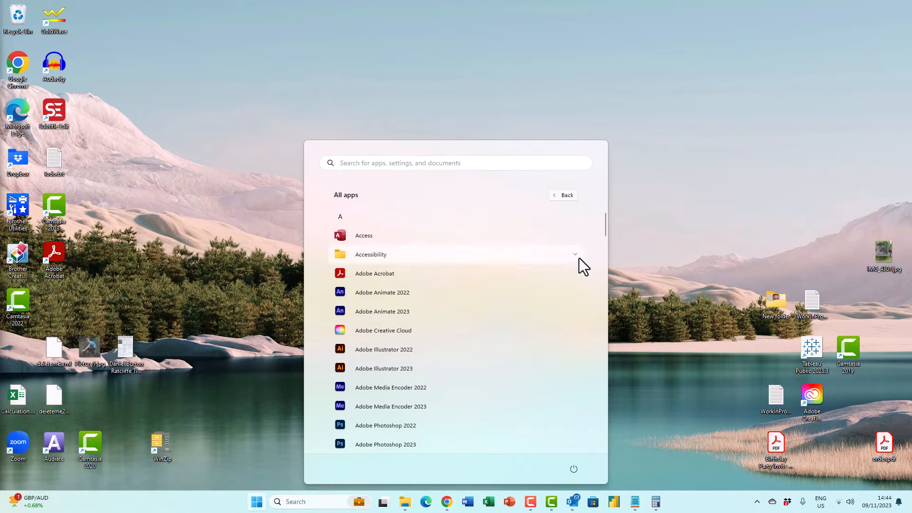
{"action": "left_click_drag", "start_coordinate": [604, 226], "coordinate": [605, 326]}
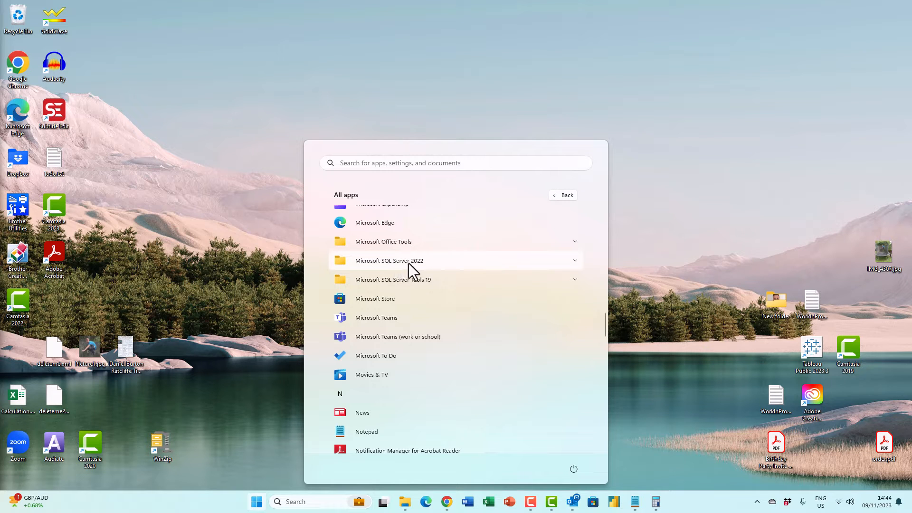
{"action": "left_click", "coordinate": [575, 261]}
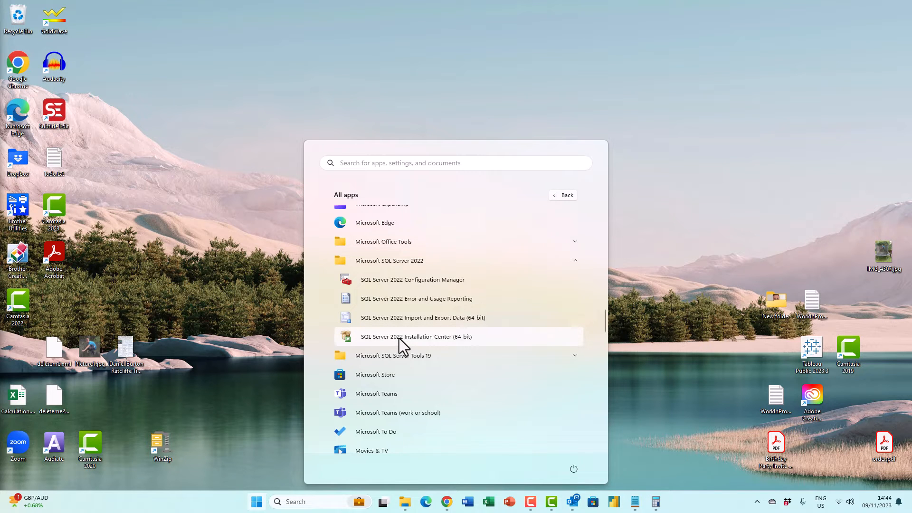
{"action": "left_click", "coordinate": [399, 338]}
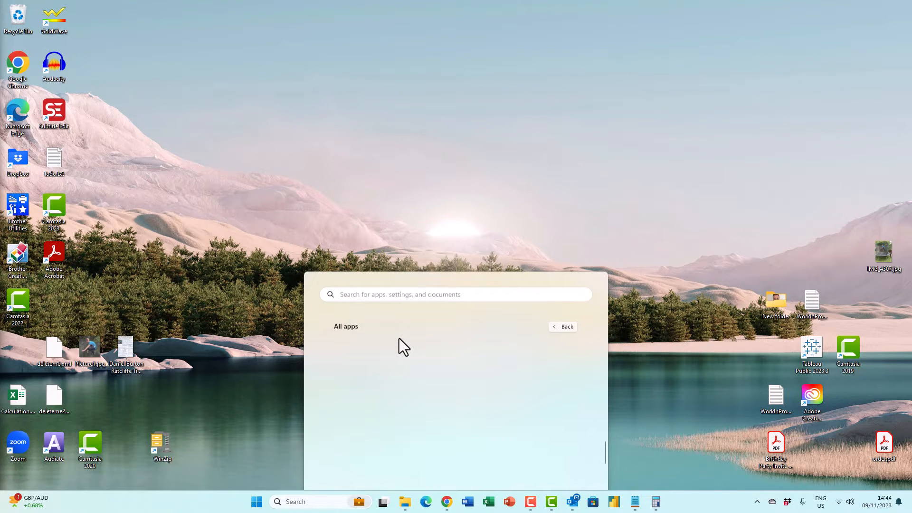
{"action": "mouse_move", "coordinate": [714, 256]}
{"action": "left_mouse_down"}
{"action": "mouse_move", "coordinate": [563, 214]}
{"action": "mouse_move", "coordinate": [270, 100]}
{"action": "left_mouse_up"}
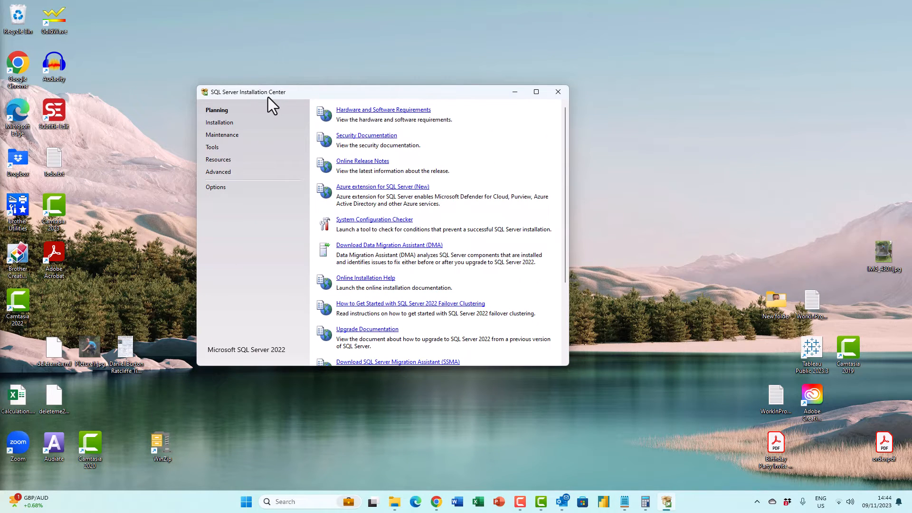
Step: Under Installation, start 'New SQL Server standalone installation or add features'
{"action": "left_click", "coordinate": [219, 122]}
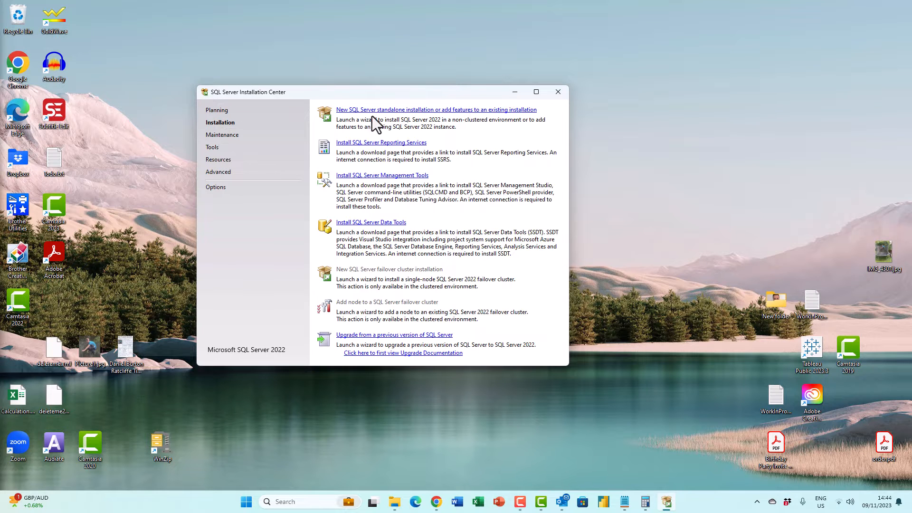
{"action": "left_click", "coordinate": [389, 114]}
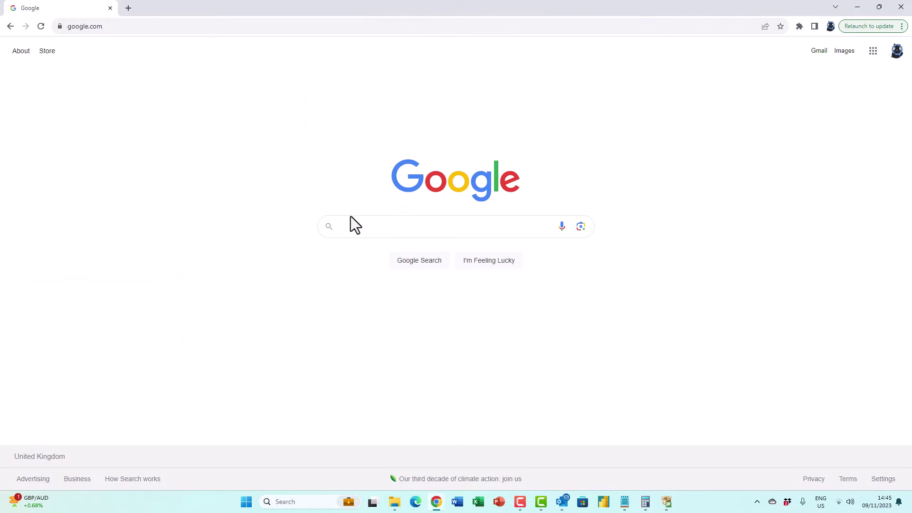
Step: Search Google for 'download sql server', view Microsoft's downloads page, then close Chrome
{"action": "left_click", "coordinate": [355, 225]}
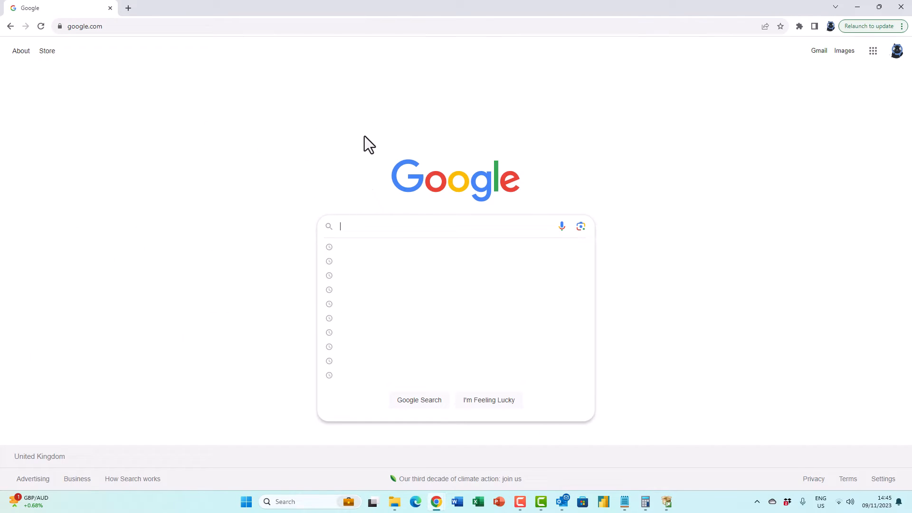
{"action": "type", "text": "downlo"}
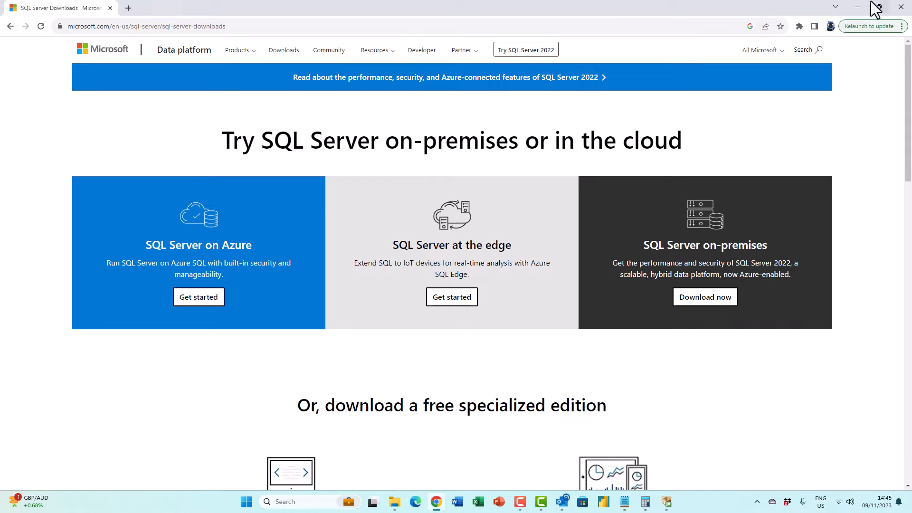
{"action": "left_click", "coordinate": [900, 8]}
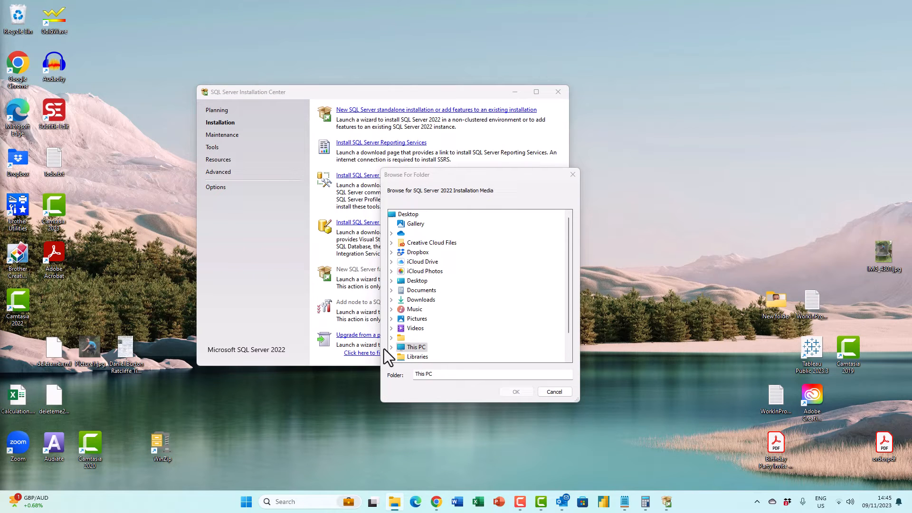
Step: Choose C:\SQL2022\Developer_ENU as the installation media folder and confirm with OK
{"action": "left_click", "coordinate": [394, 346]}
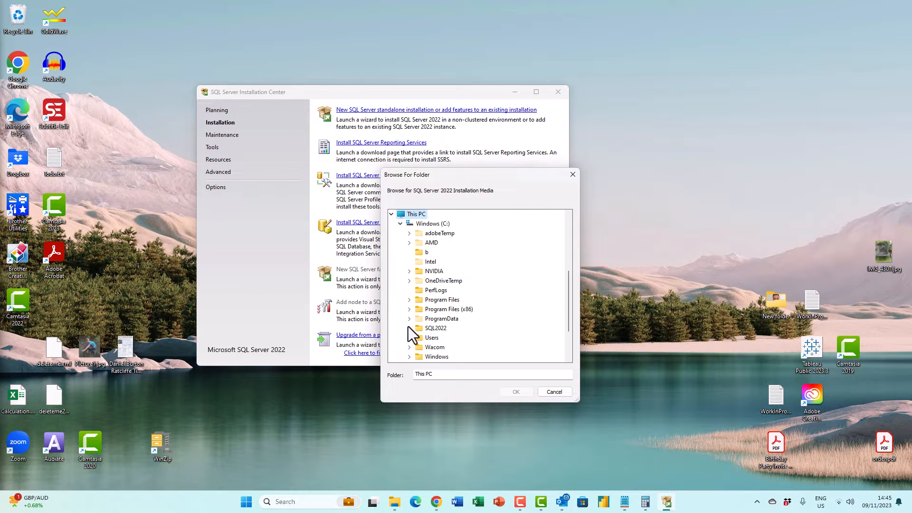
{"action": "left_click", "coordinate": [408, 327]}
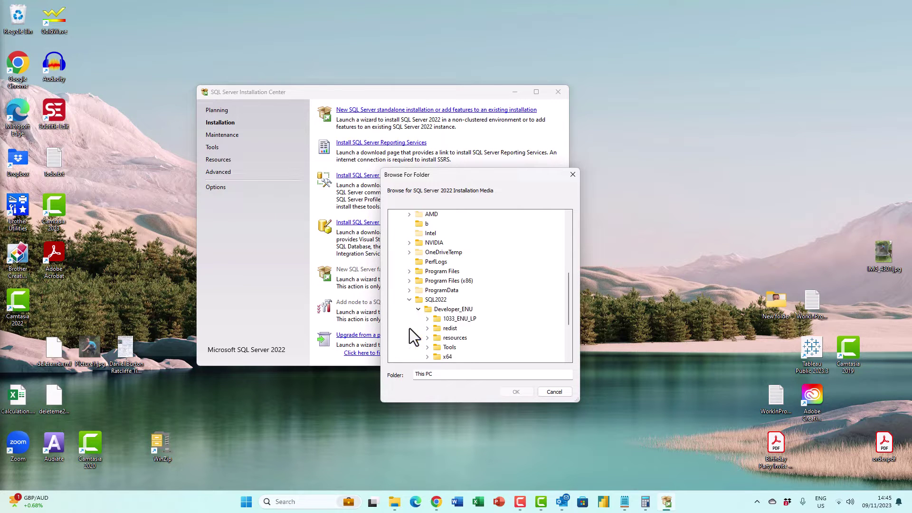
{"action": "left_click", "coordinate": [449, 310]}
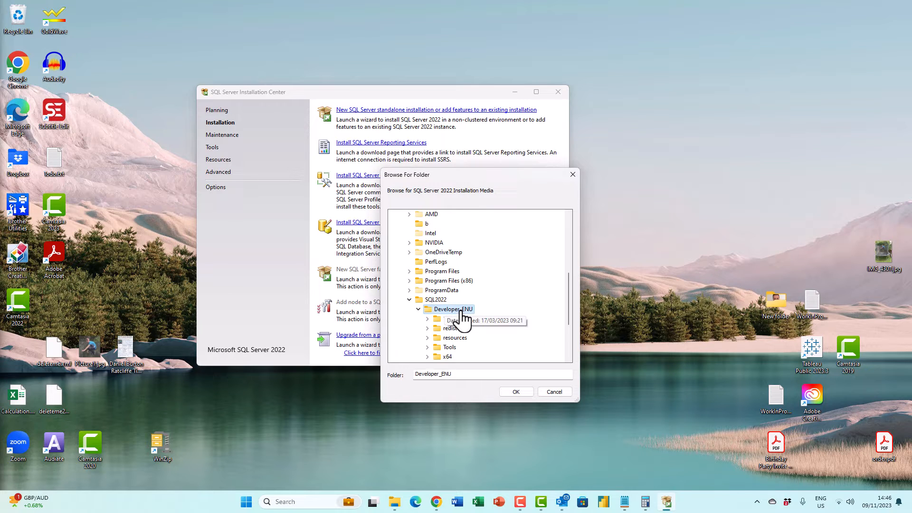
{"action": "left_click", "coordinate": [517, 391]}
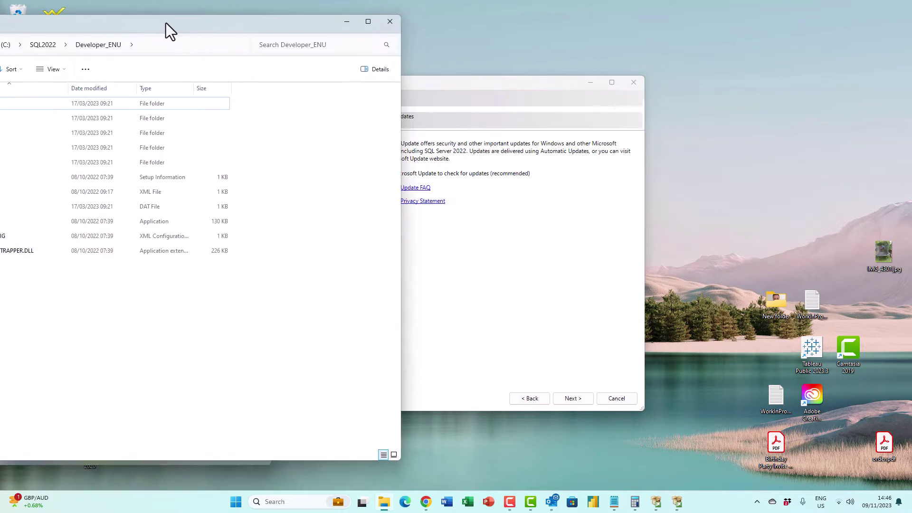
Step: Move the Developer_ENU folder window aside while the global rules check completes
{"action": "left_click_drag", "start_coordinate": [166, 23], "coordinate": [413, 36]}
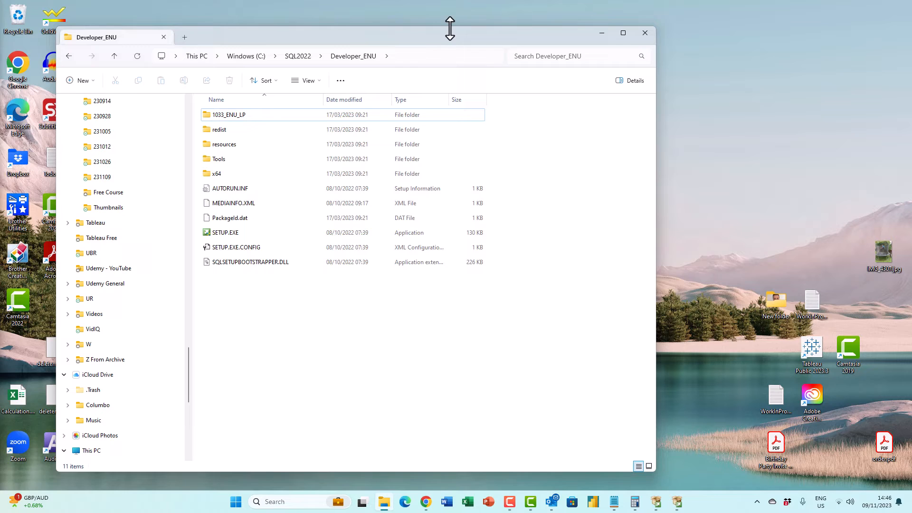
{"action": "left_click_drag", "start_coordinate": [449, 36], "coordinate": [387, 33]}
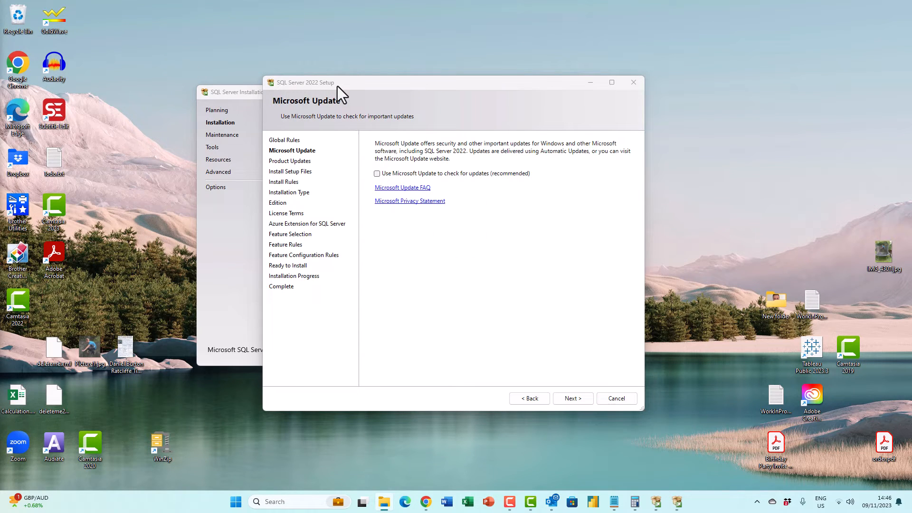
Step: Move the Developer_ENU folder window aside and bring the Setup wizard to the front
{"action": "left_click", "coordinate": [255, 90]}
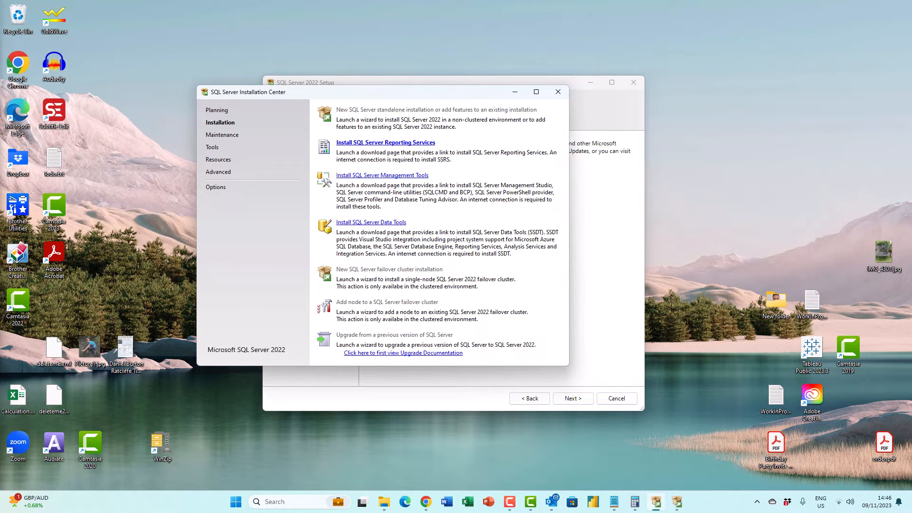
{"action": "left_click", "coordinate": [384, 502]}
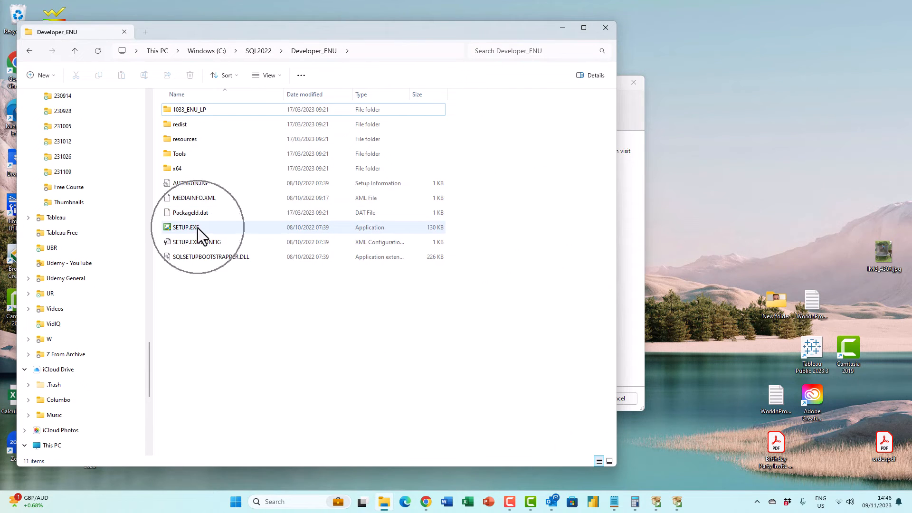
{"action": "left_click_drag", "start_coordinate": [378, 40], "coordinate": [4, 82]}
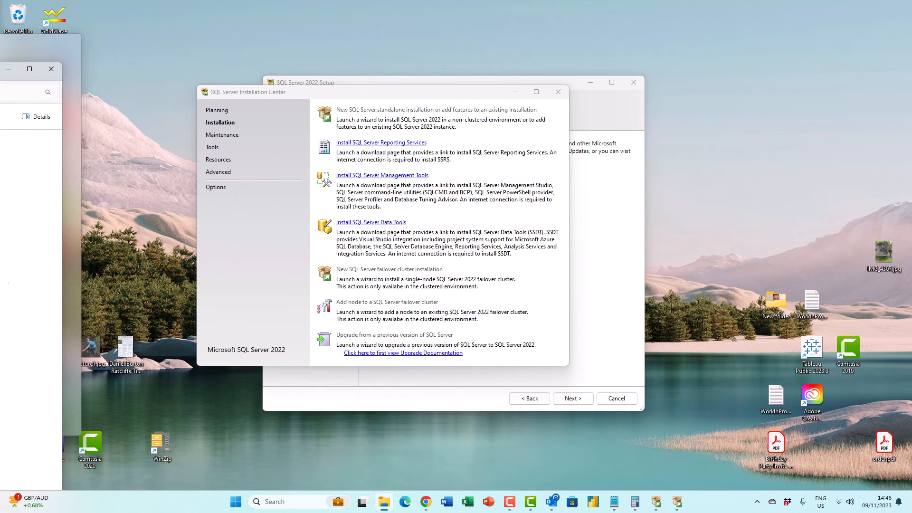
{"action": "left_click", "coordinate": [616, 227]}
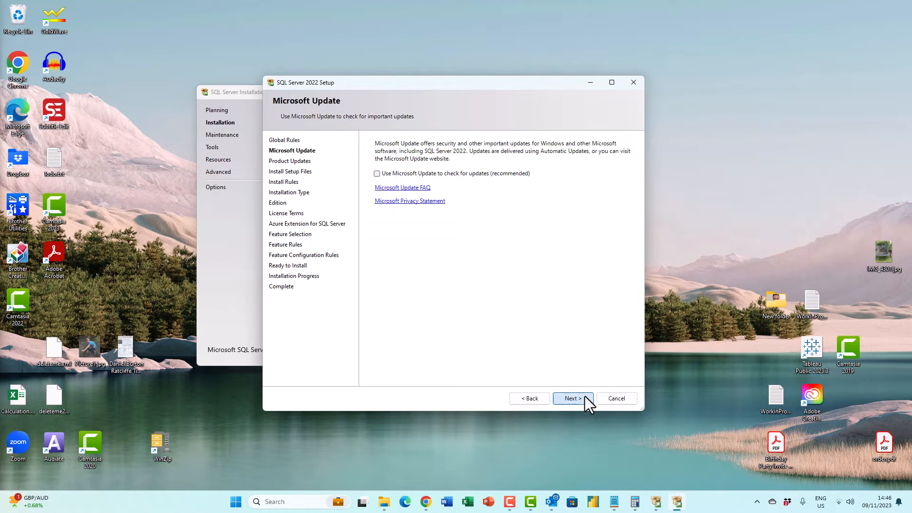
Step: Continue past Microsoft Update and Install Rules to the Installation Type page
{"action": "left_click", "coordinate": [573, 399]}
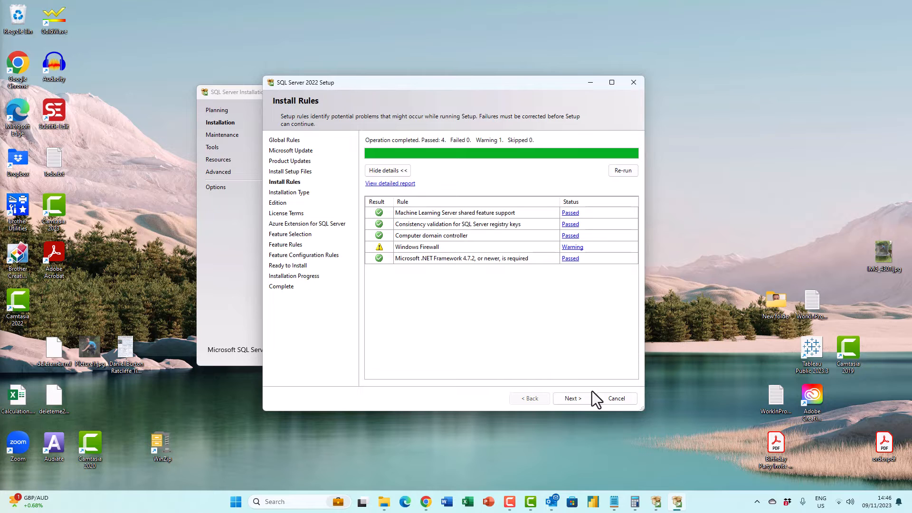
{"action": "left_click", "coordinate": [581, 398]}
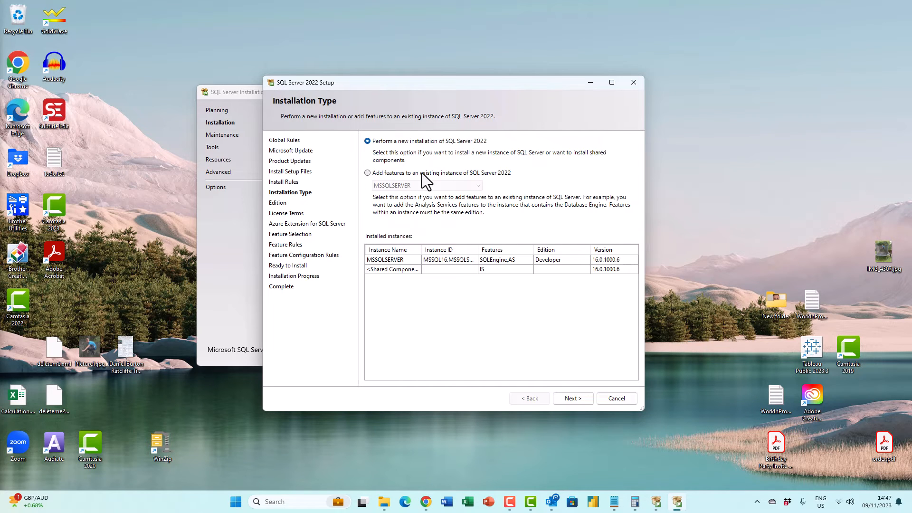
Step: Add features to the existing MSSQLSERVER instance and continue to the Azure Extension page
{"action": "left_click", "coordinate": [370, 175]}
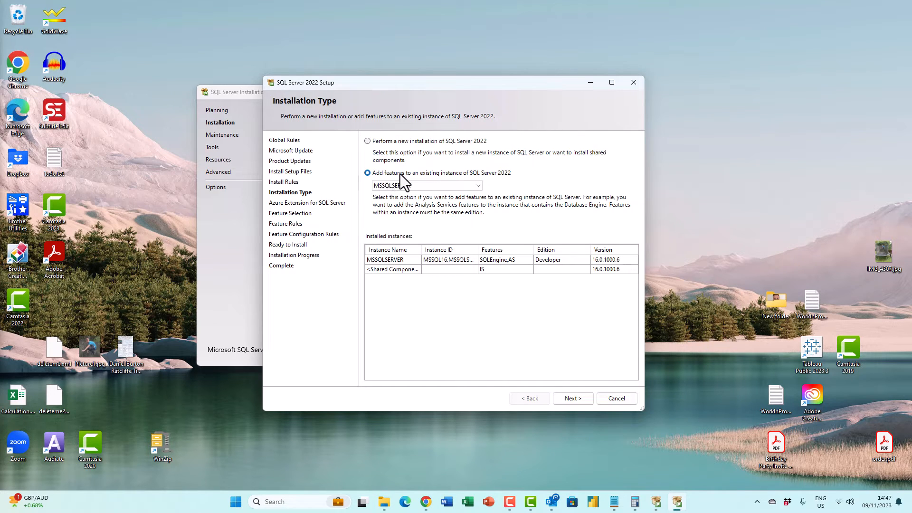
{"action": "left_click", "coordinate": [436, 187]}
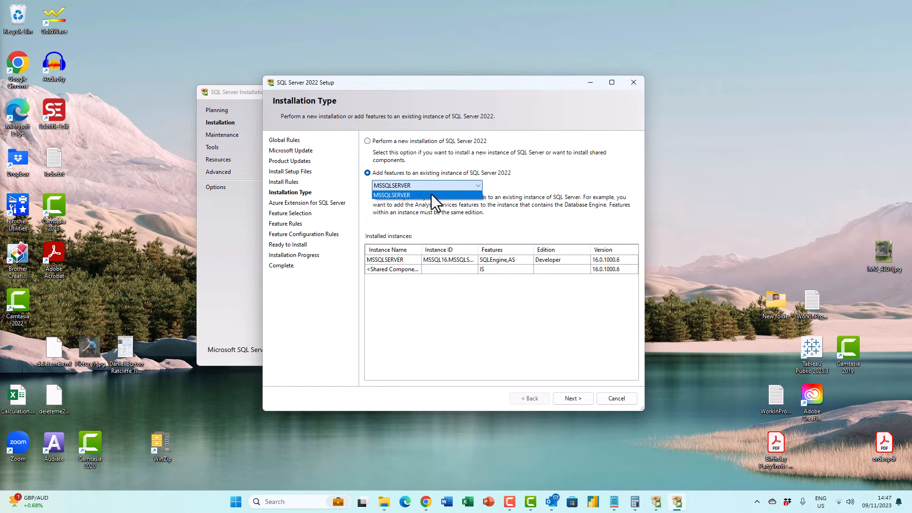
{"action": "left_click", "coordinate": [431, 194]}
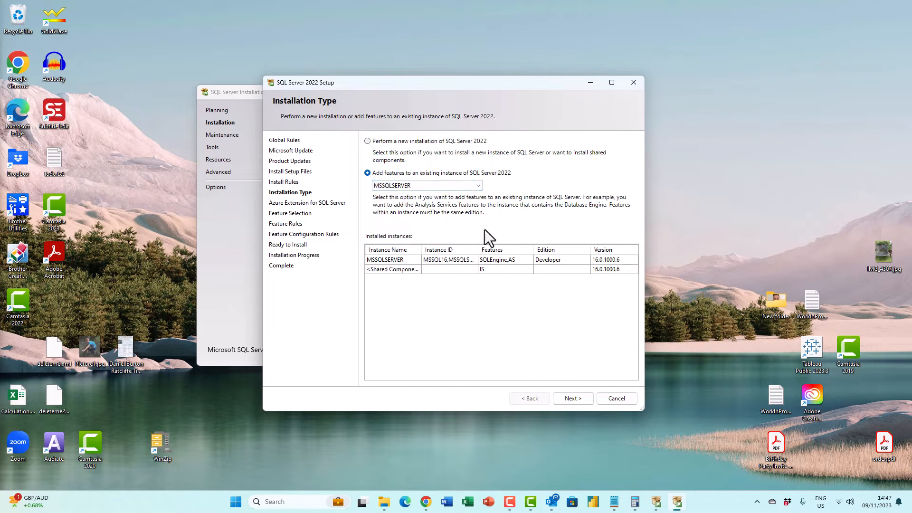
{"action": "left_click", "coordinate": [576, 397]}
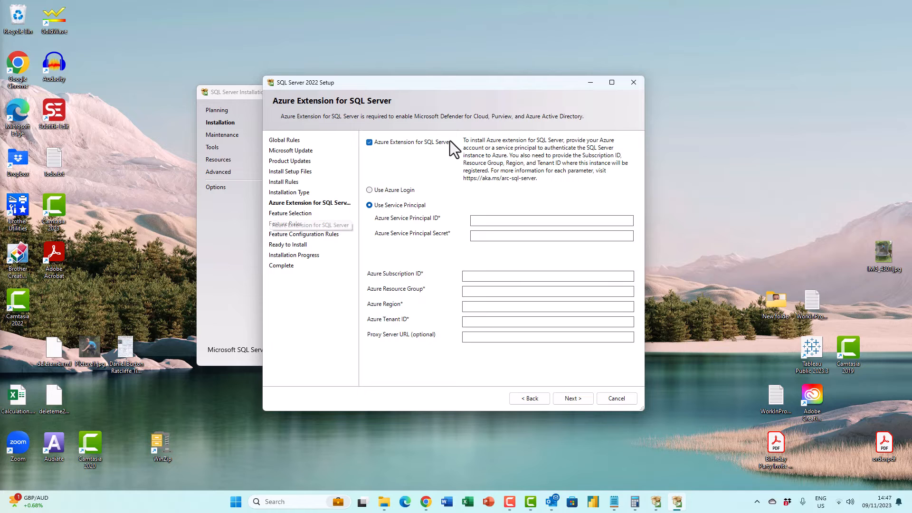
Step: Untick Azure Extension for SQL Server and continue to Feature Selection
{"action": "left_click", "coordinate": [369, 142]}
{"action": "left_click", "coordinate": [572, 398]}
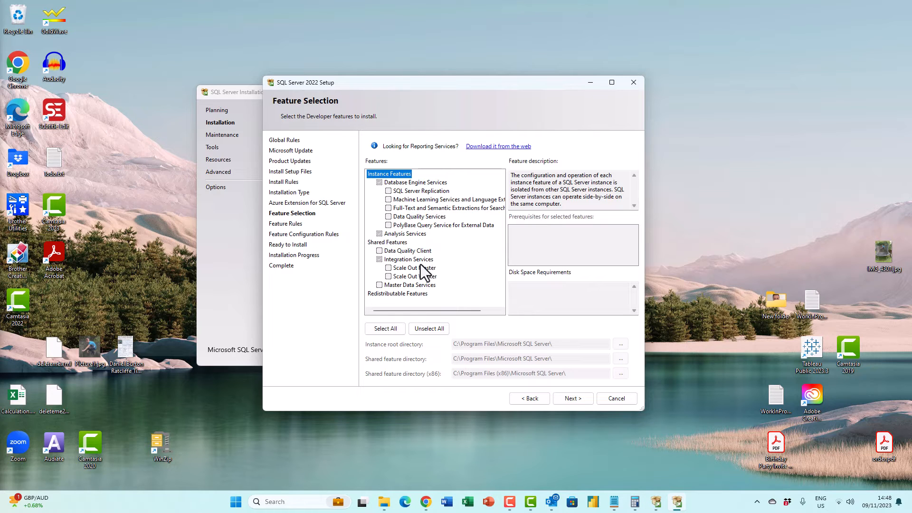
Step: Tick Data Quality Client under Shared Features and continue to the Ready to Install summary
{"action": "left_click", "coordinate": [378, 251]}
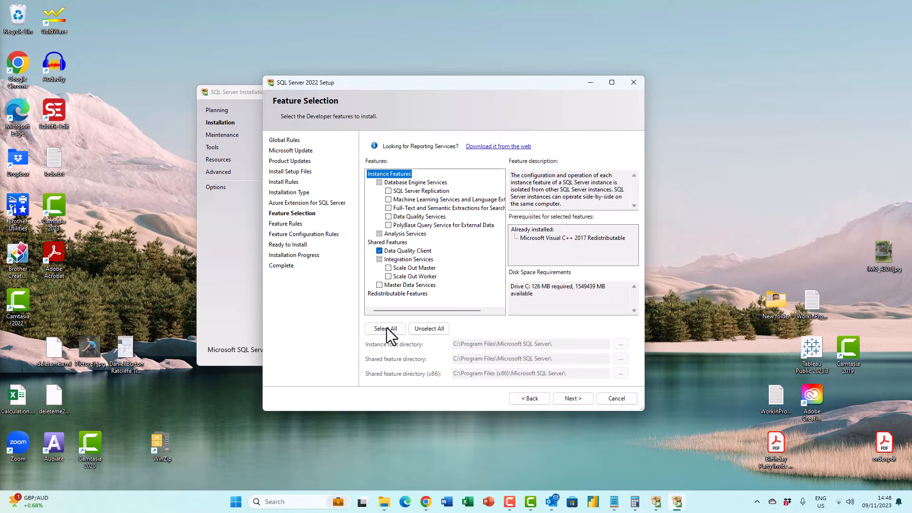
{"action": "left_click", "coordinate": [572, 398]}
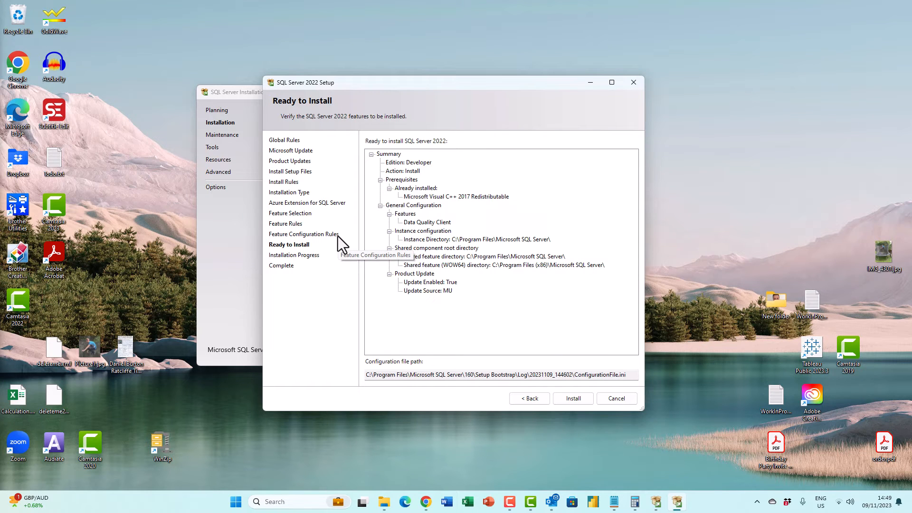
Step: Leave Install unstarted and bring the Installation Center window back to the front
{"action": "left_click", "coordinate": [573, 399]}
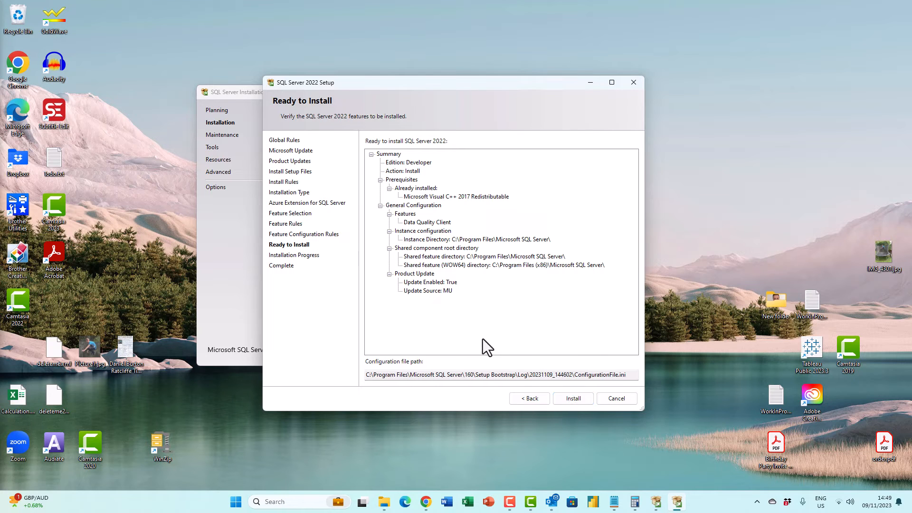
{"action": "left_click", "coordinate": [249, 97]}
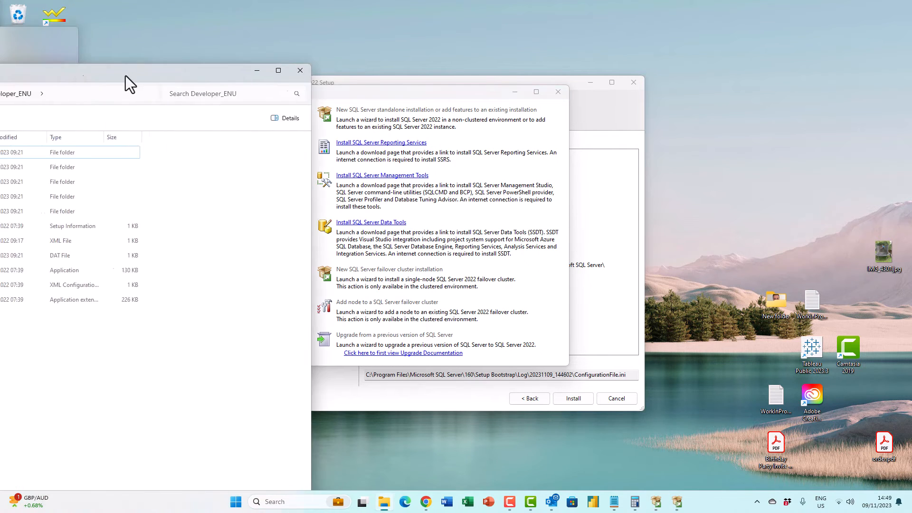
{"action": "left_click_drag", "start_coordinate": [126, 76], "coordinate": [425, 85]}
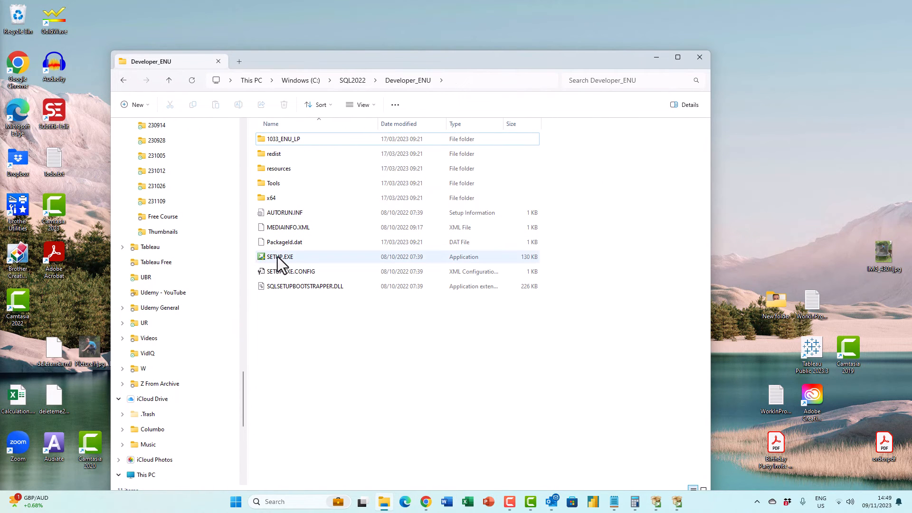
{"action": "left_click_drag", "start_coordinate": [461, 64], "coordinate": [1, 70]}
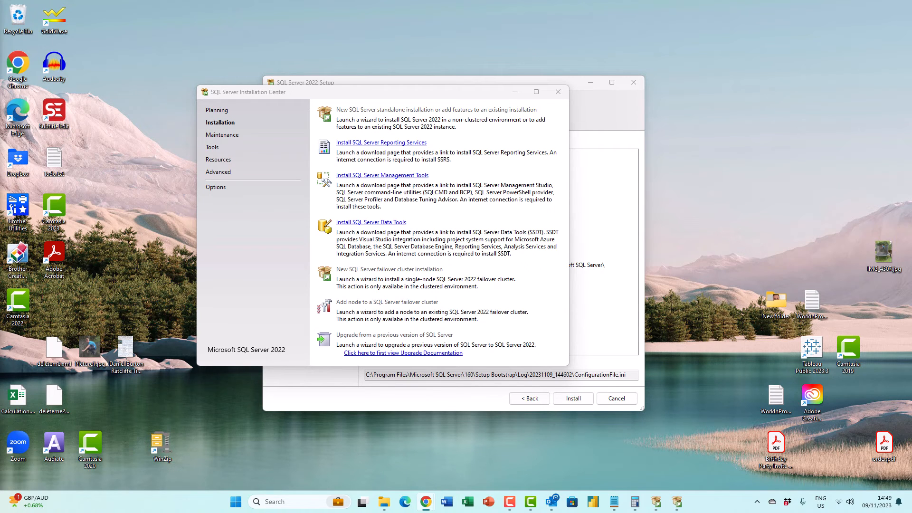
Step: Bring Chrome with idodata.com onto the screen and maximise it
{"action": "left_click_drag", "start_coordinate": [72, 63], "coordinate": [463, 63]}
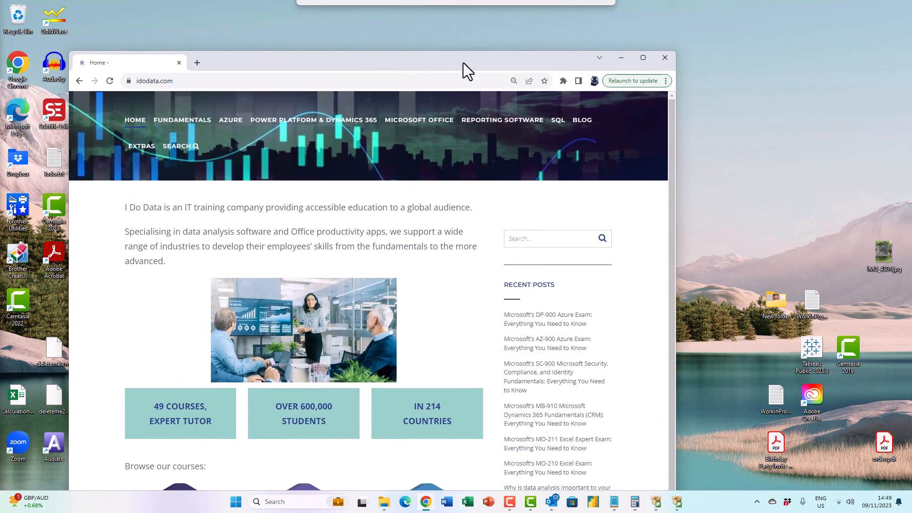
{"action": "left_click", "coordinate": [640, 58]}
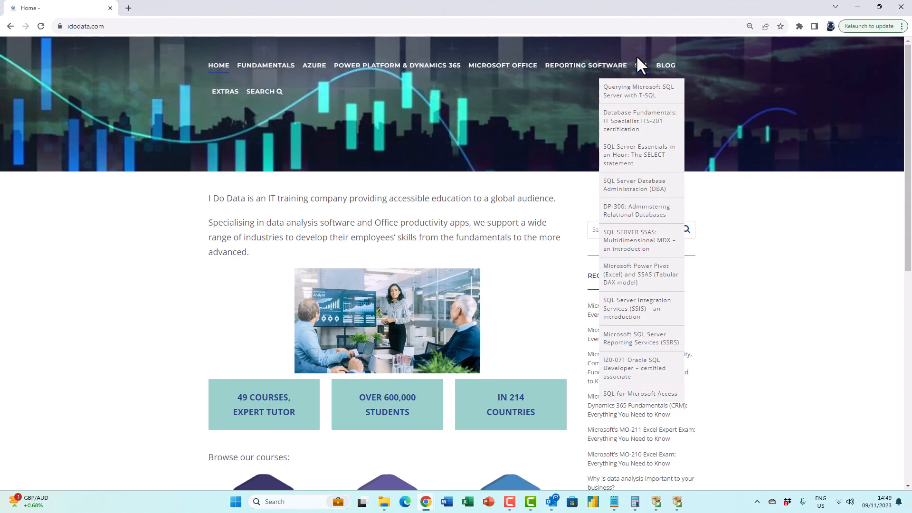